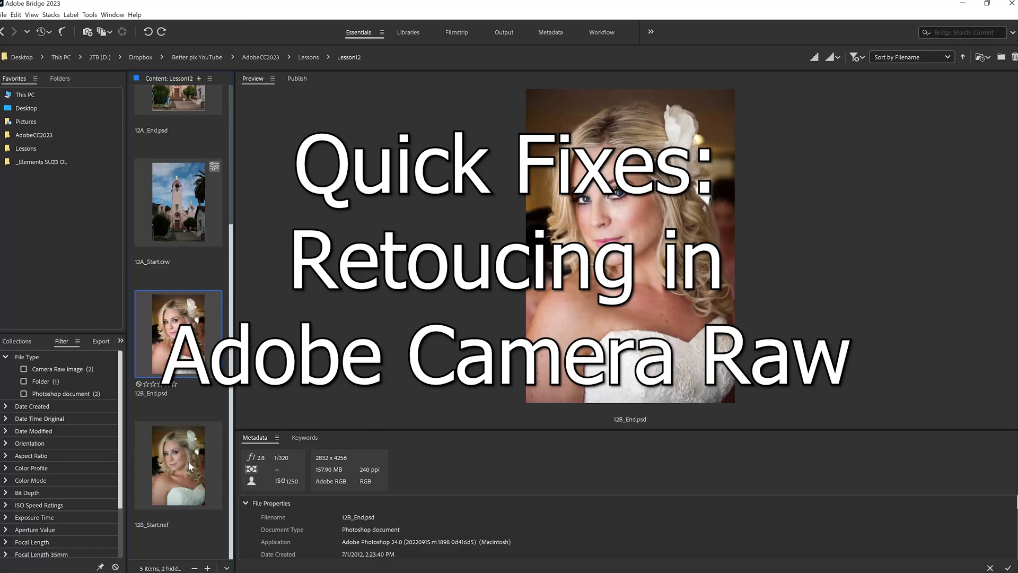
# Step: Select the raw photo 12B_Start.nef in Bridge and open it in Camera Raw
pyautogui.click(190, 467)
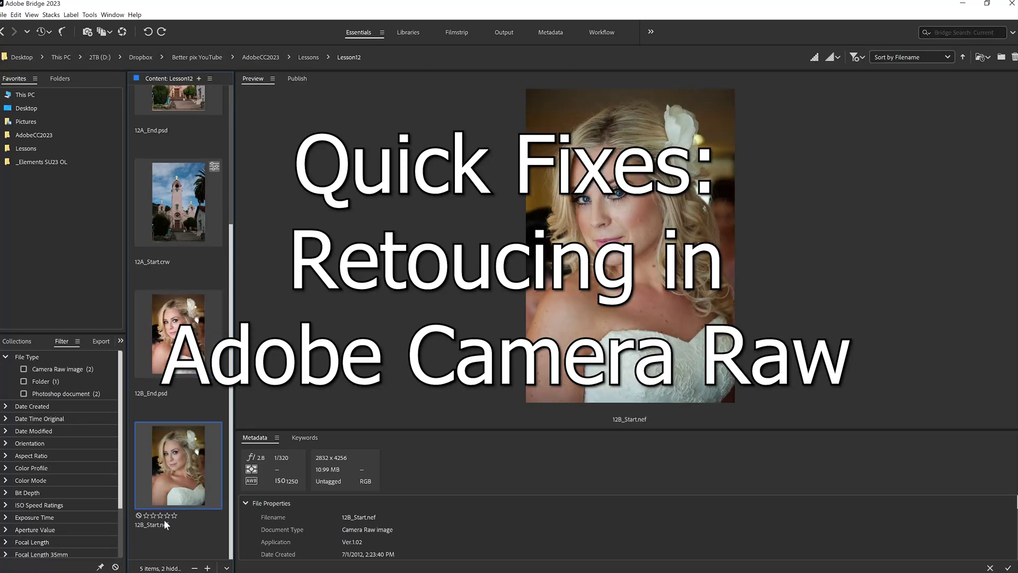
pyautogui.doubleClick(177, 468)
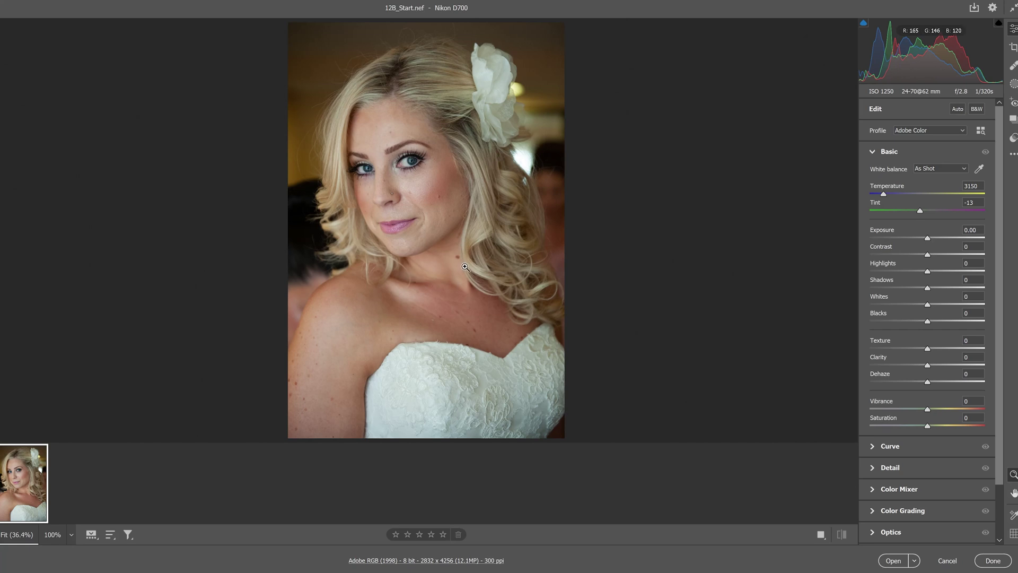
# Step: Change the camera profile from Adobe Color to Adobe Portrait
pyautogui.click(929, 132)
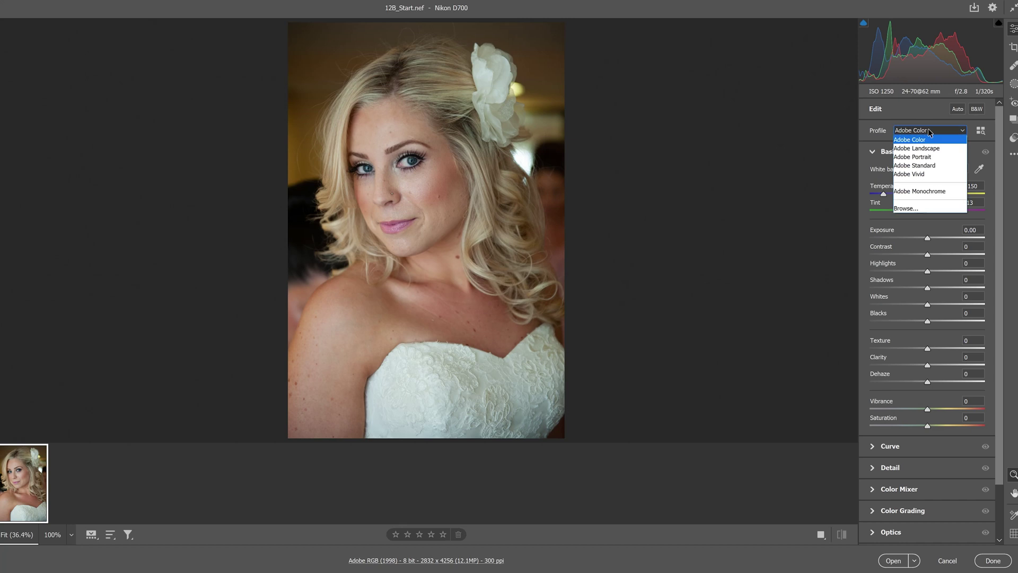
pyautogui.click(924, 158)
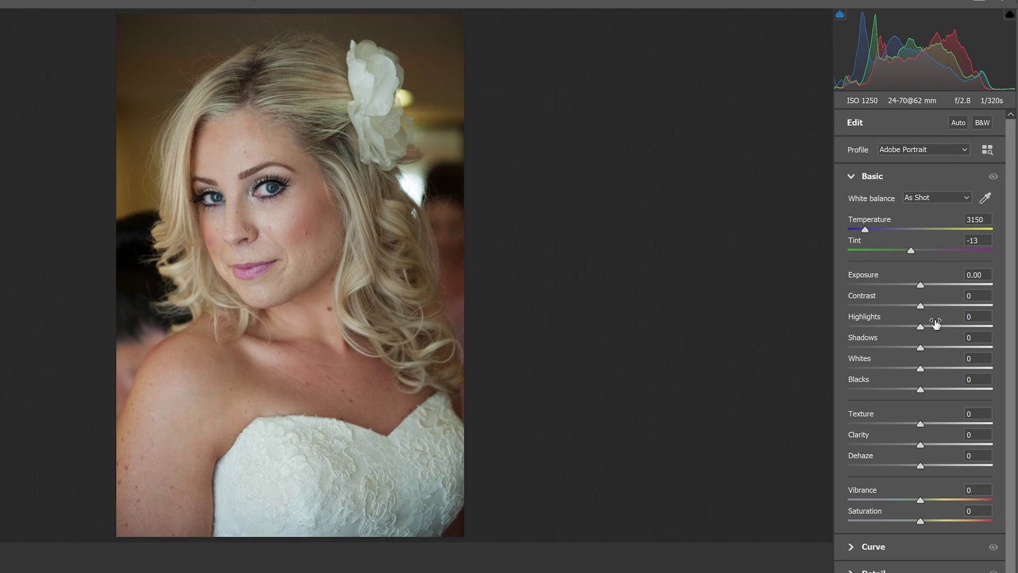
# Step: Sample white balance from the white dress (3450, +1 tint), compare before/after, and hide the filmstrip
pyautogui.click(984, 201)
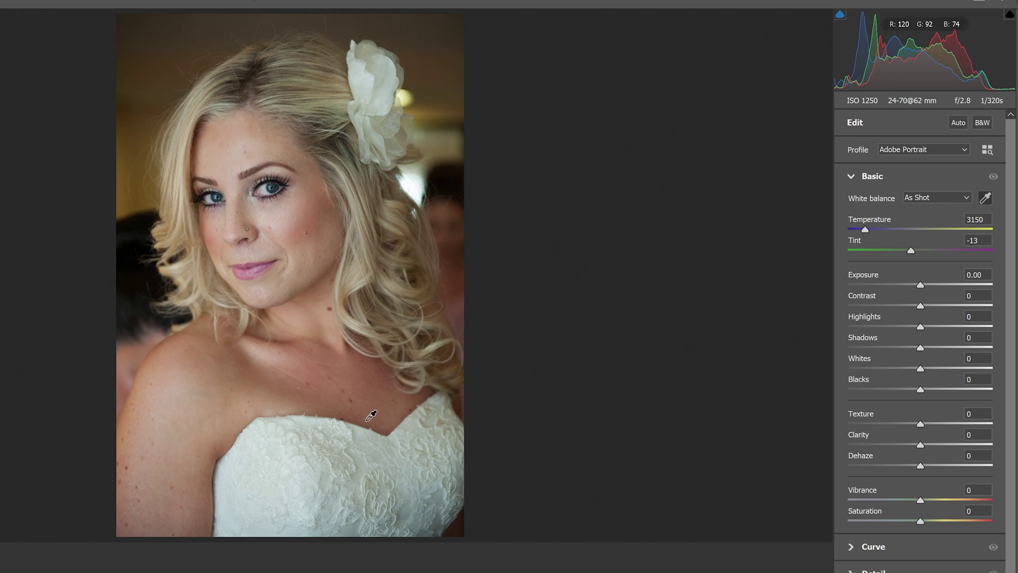
pyautogui.click(352, 432)
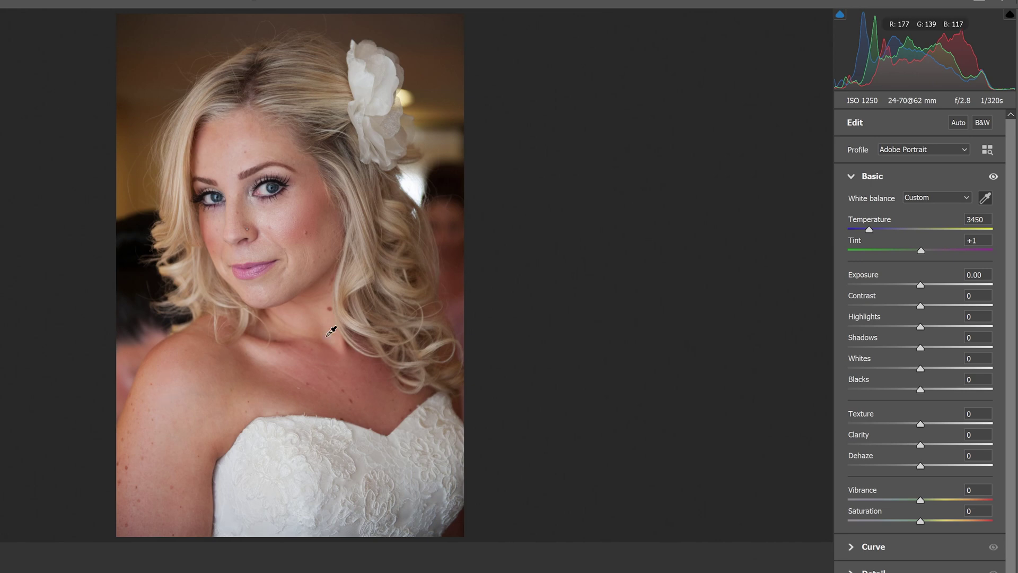
pyautogui.hotkey('ctrl', 'z')
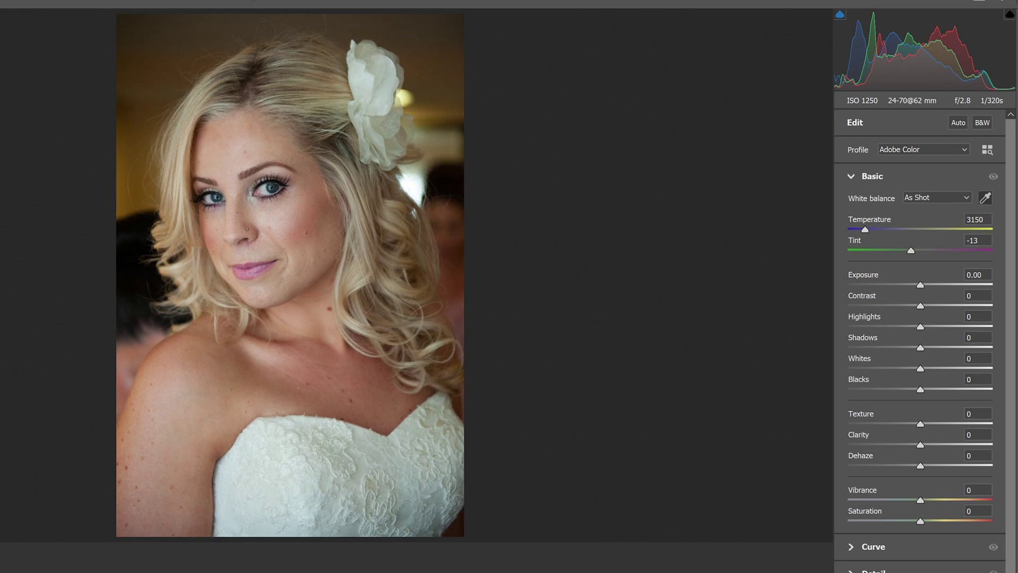
pyautogui.hotkey('ctrl', 'shift', 'z')
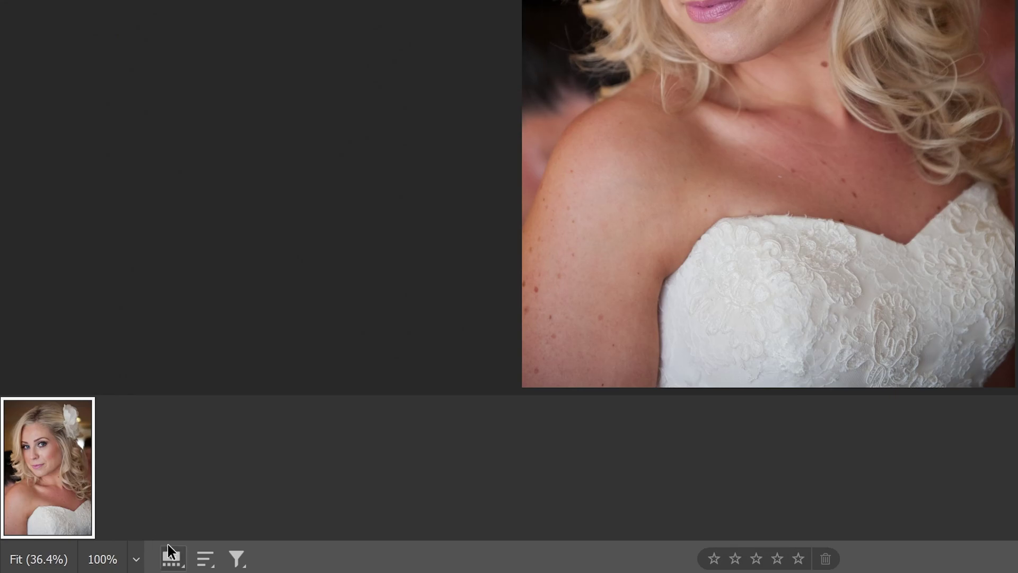
pyautogui.click(170, 560)
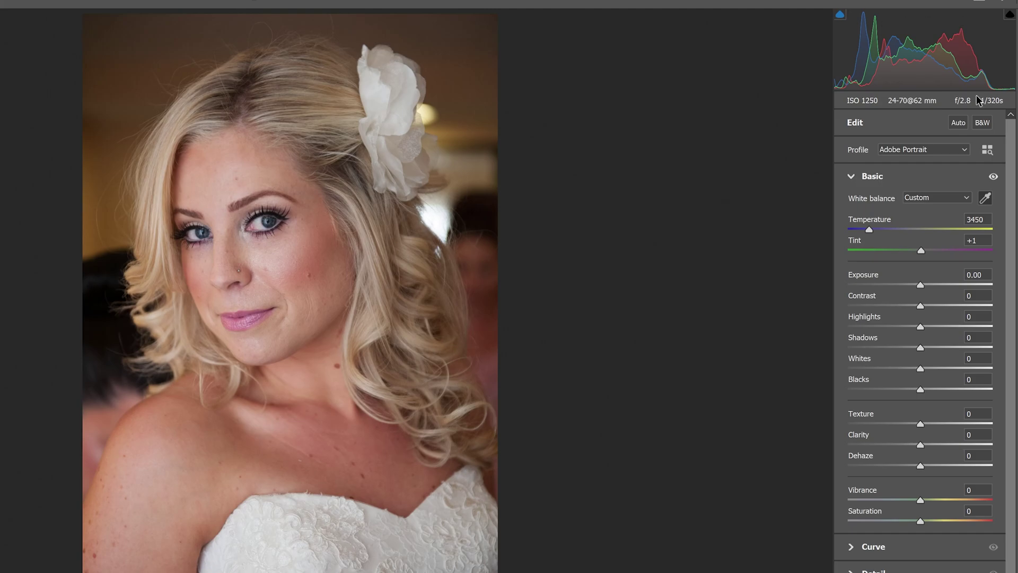
# Step: Apply Auto tone, then reset Exposure to 0.00, set Contrast to -20 and Clarity to +8
pyautogui.click(957, 125)
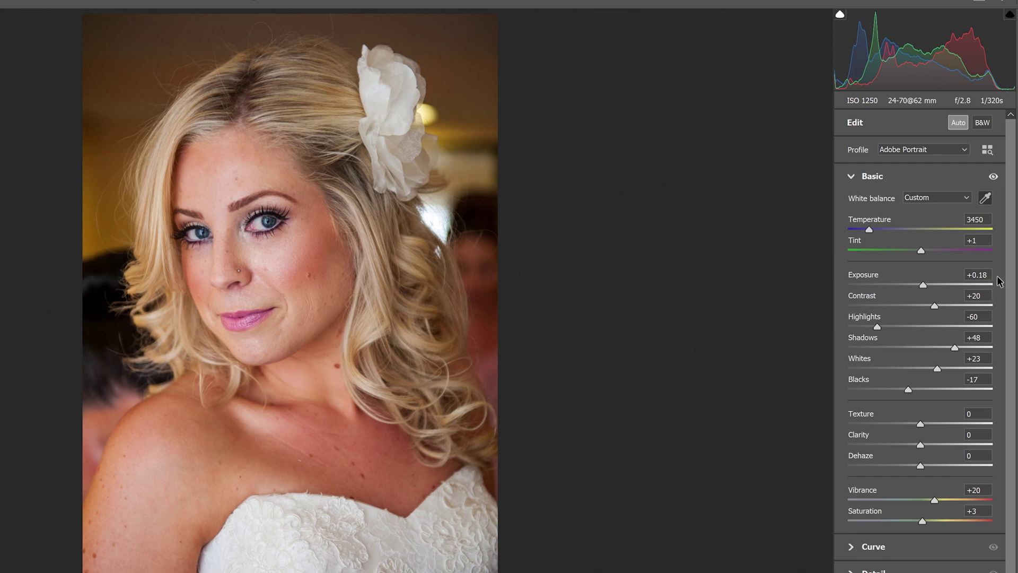
pyautogui.click(977, 275)
pyautogui.doubleClick(878, 276)
pyautogui.click(978, 295)
pyautogui.write('-20')
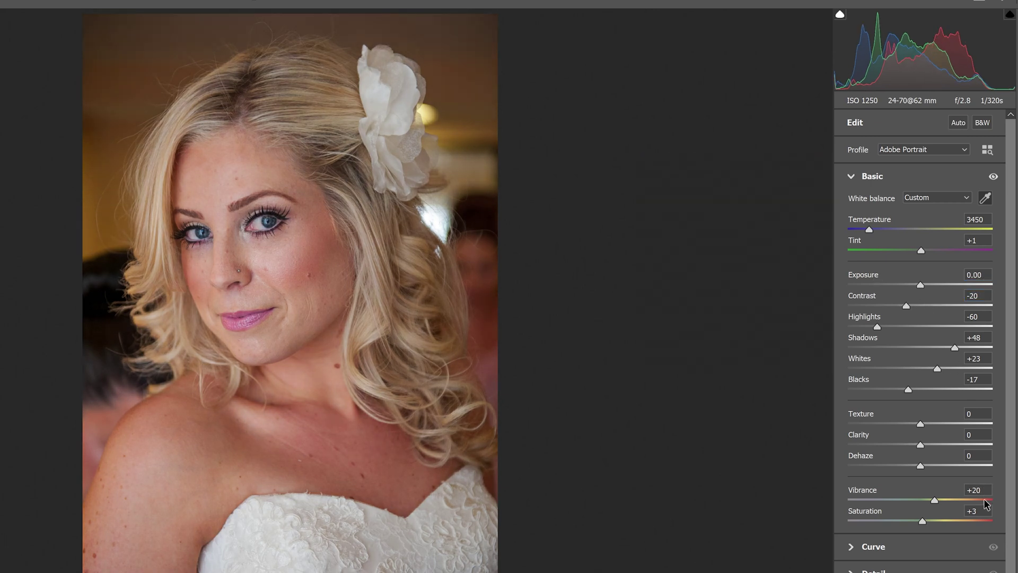
pyautogui.click(975, 435)
pyautogui.write('8')
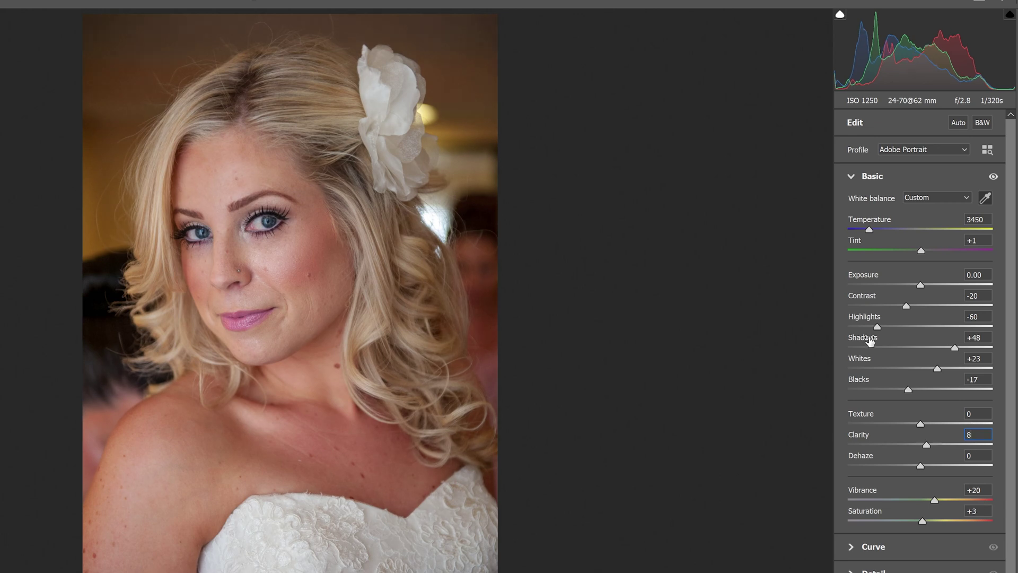
pyautogui.click(682, 258)
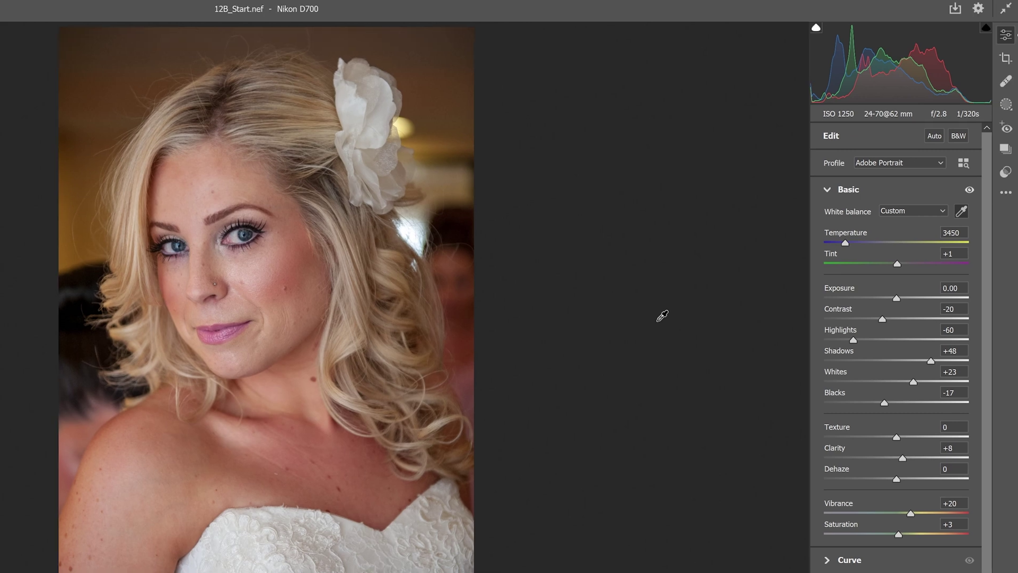
# Step: Briefly view the Healing tool, return to Edit, and zoom in on the bride's face and eyes
pyautogui.click(1002, 86)
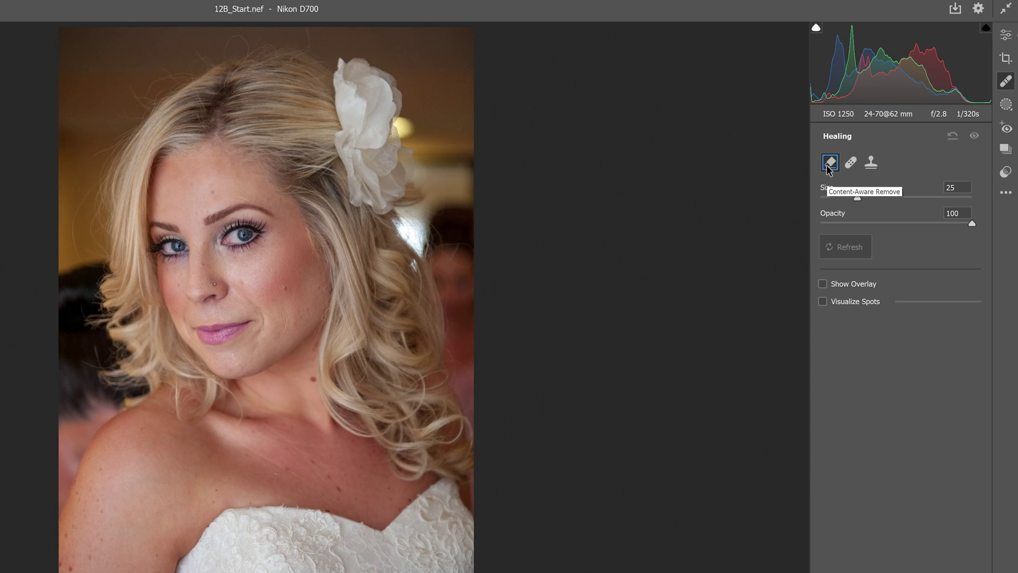
pyautogui.press('e')
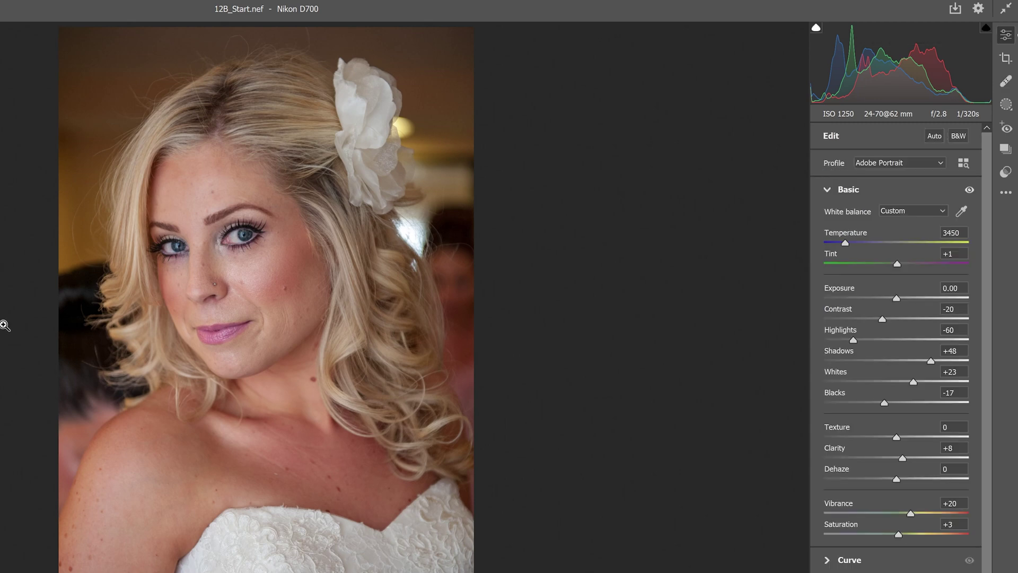
pyautogui.click(143, 275)
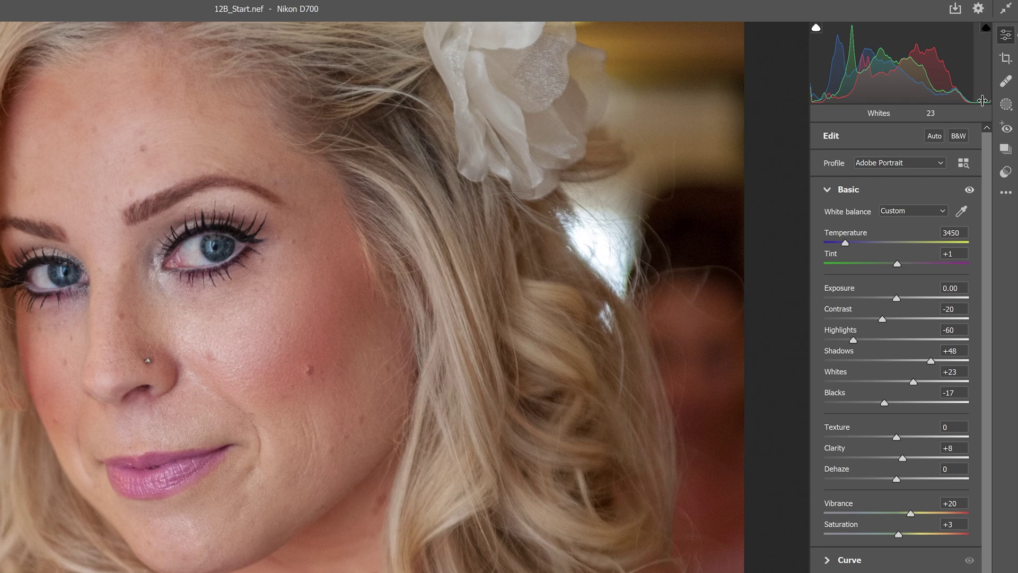
# Step: Select the Healing tool and set its brush size to 15
pyautogui.click(1006, 81)
pyautogui.click(950, 191)
pyautogui.write('1485')
pyautogui.press('BackSpace')
pyautogui.press('BackSpace')
pyautogui.press('BackSpace')
pyautogui.write('5')
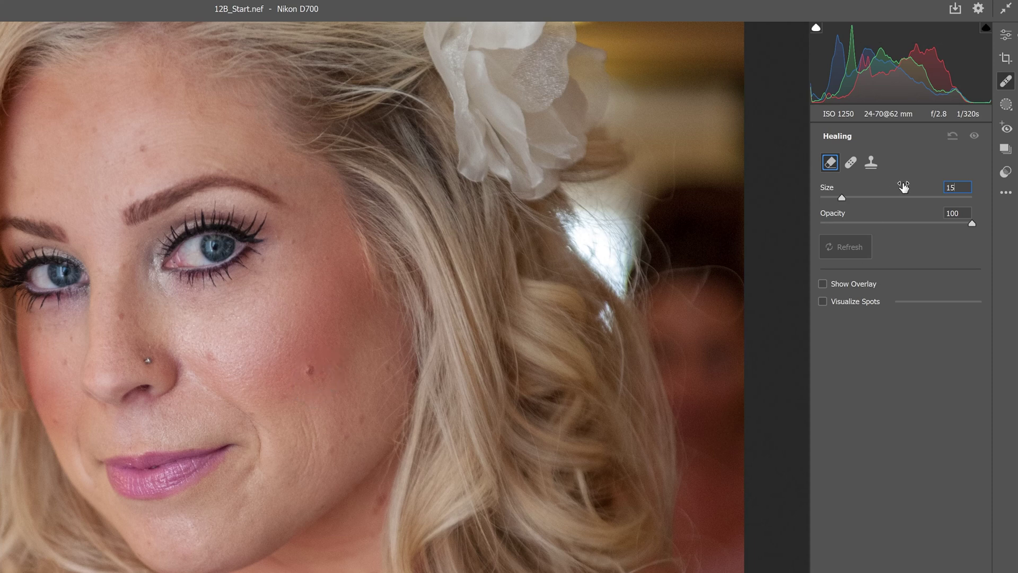
# Step: Heal the cheek blemishes, then toggle the healed-spot overlay on and off
pyautogui.click(357, 454)
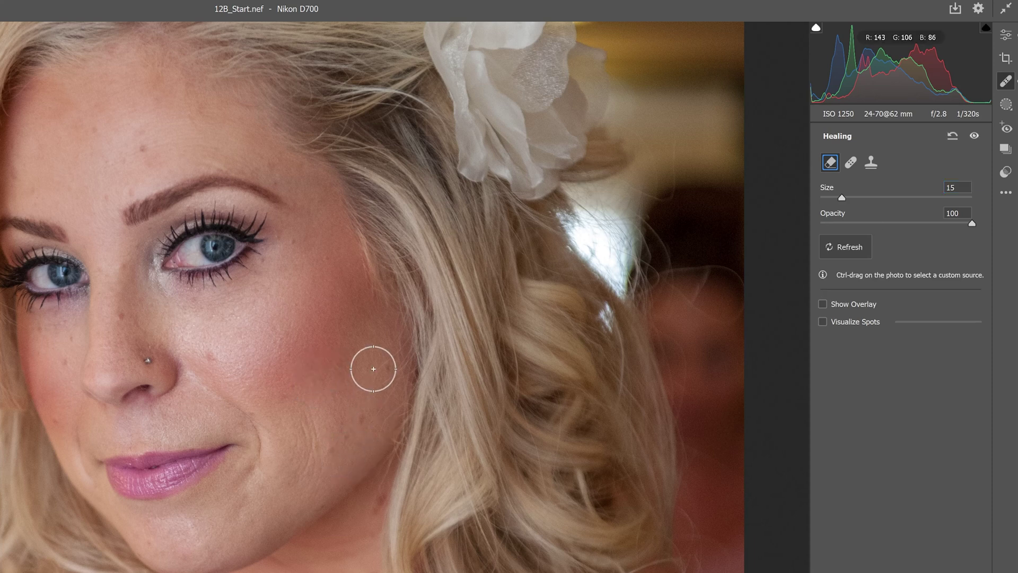
pyautogui.moveTo(384, 360); pyautogui.dragTo(386, 367)
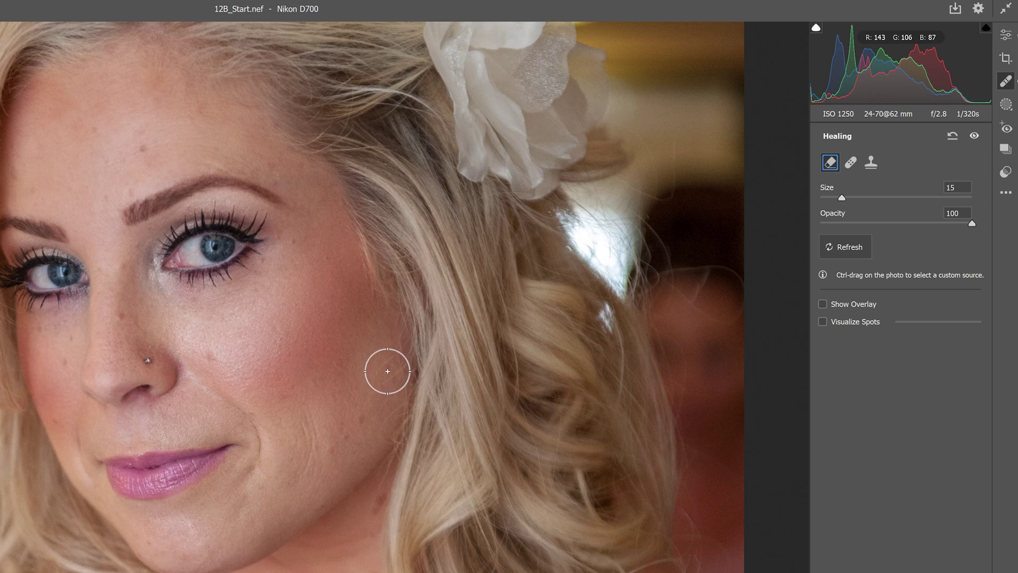
pyautogui.click(823, 304)
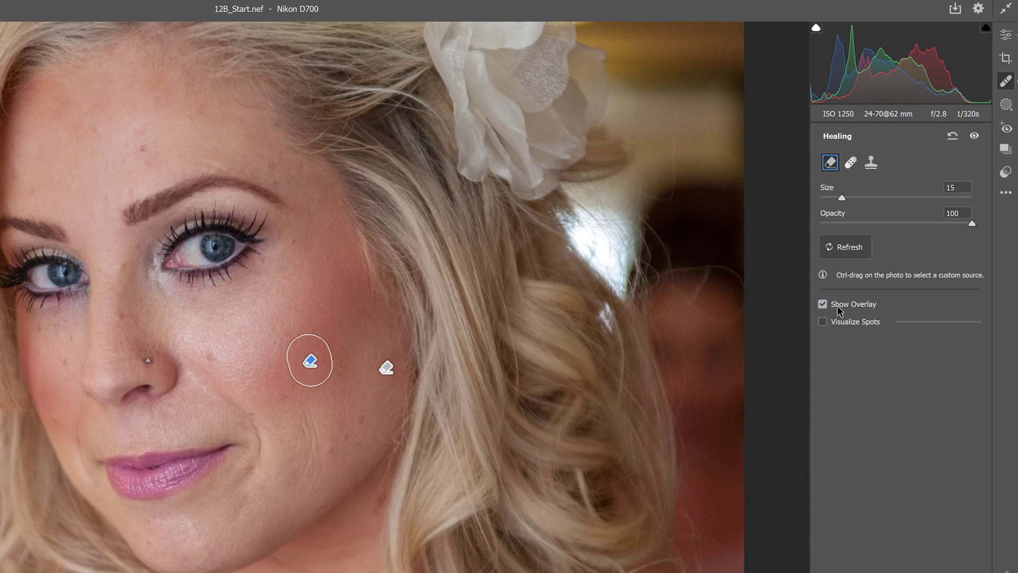
pyautogui.click(823, 304)
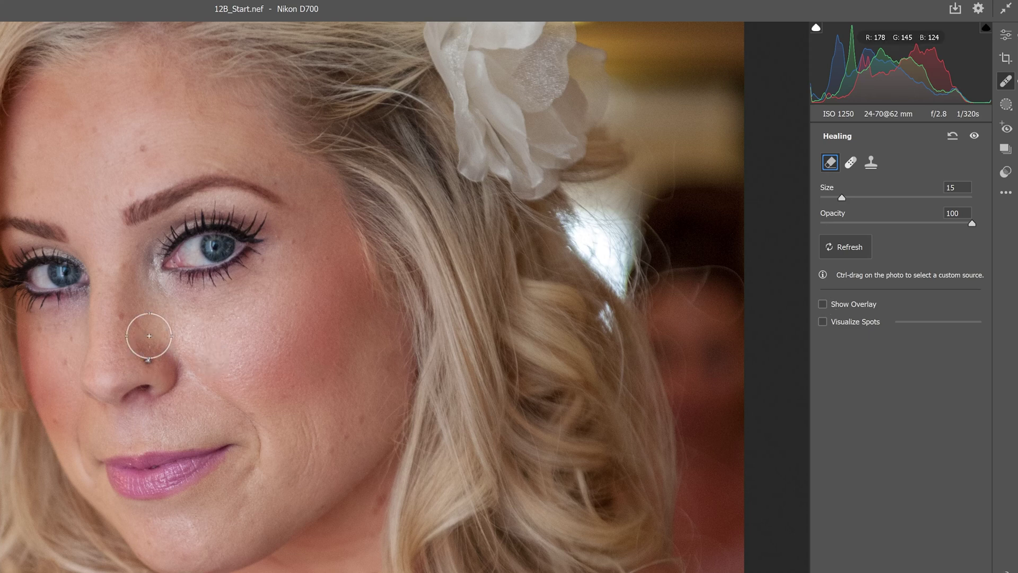
# Step: Heal the dark spot on the nose and the blemish on the forehead
pyautogui.click(149, 335)
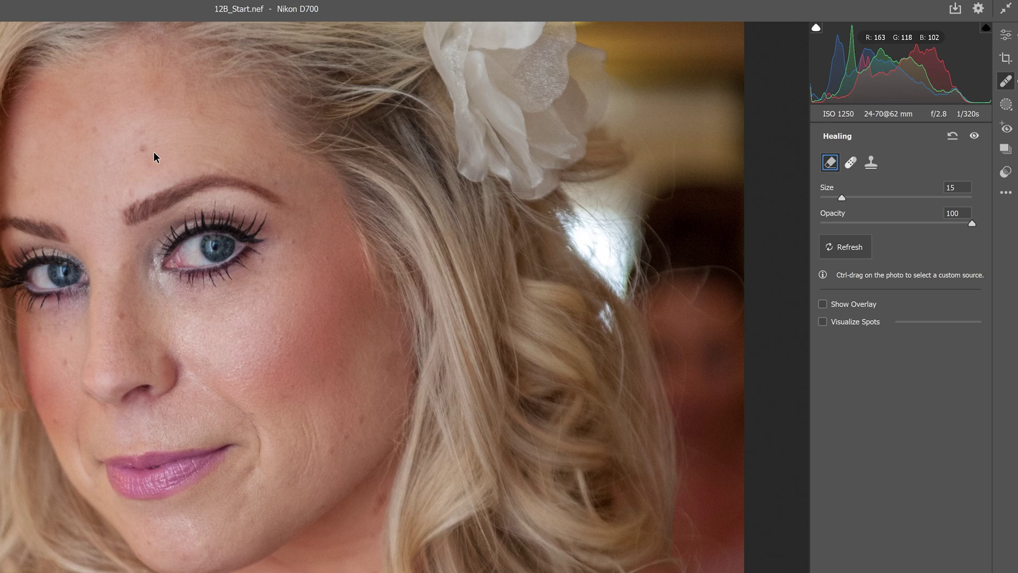
pyautogui.click(144, 147)
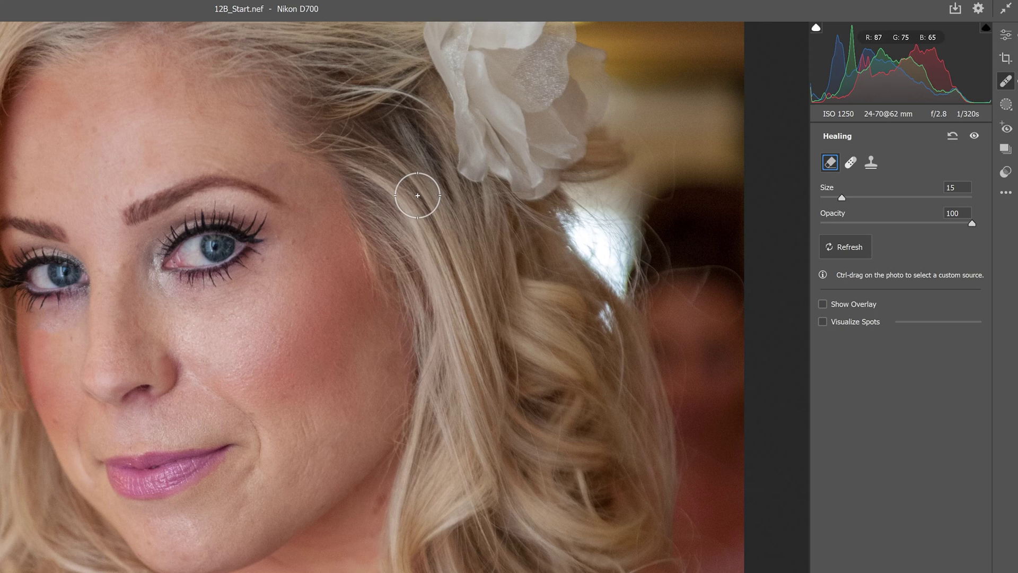
# Step: Start a new brush mask with size 2, flow 50 and Saturation +70
pyautogui.click(1006, 105)
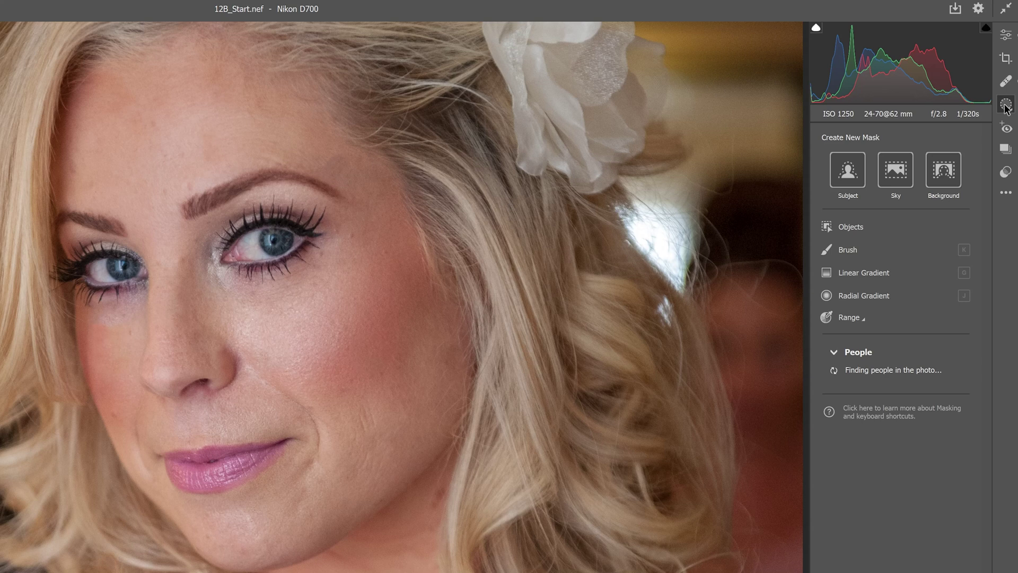
pyautogui.press('k')
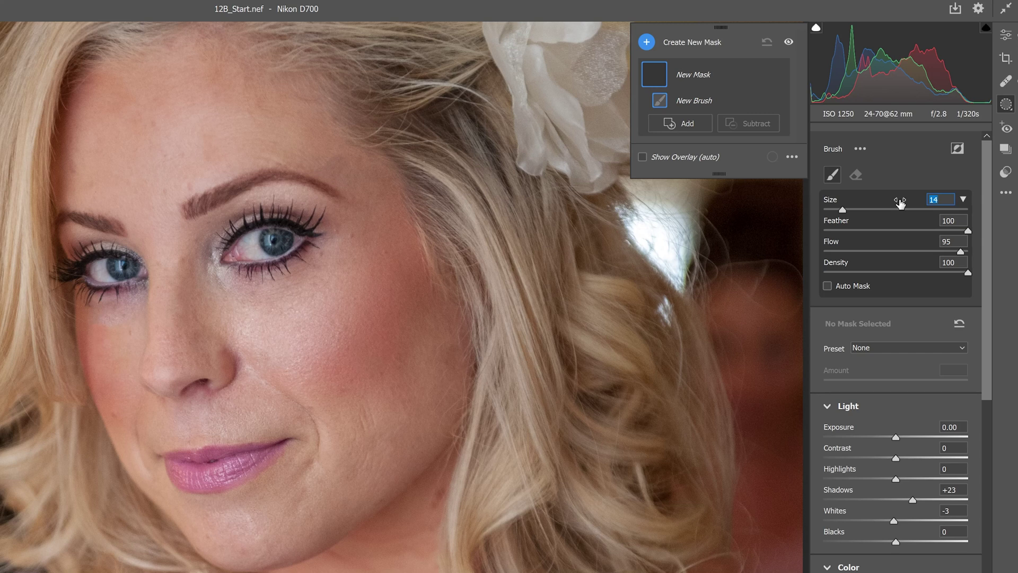
pyautogui.write('2')
pyautogui.click(953, 241)
pyautogui.write('50')
pyautogui.scroll(-5, 952, 465)
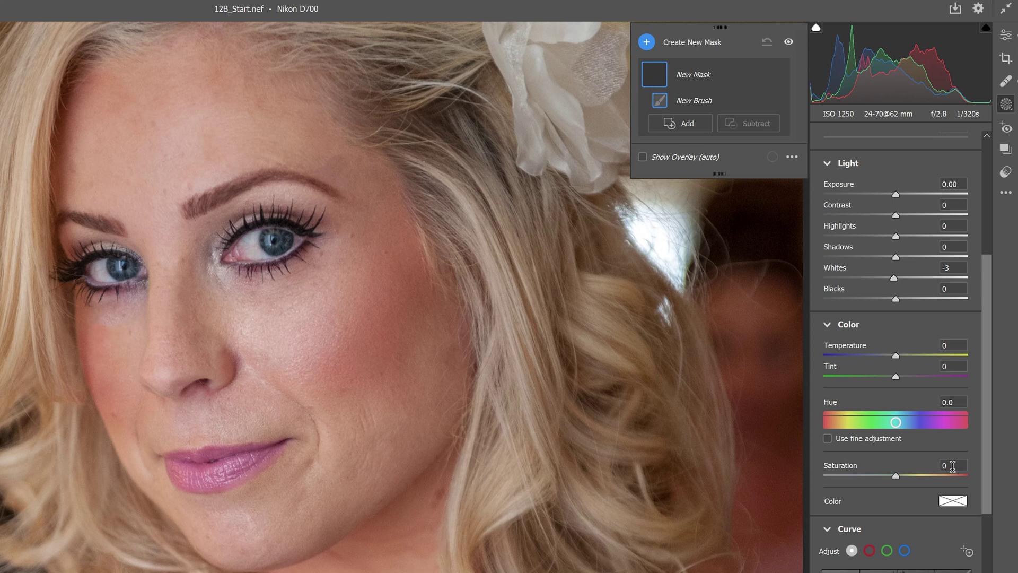
pyautogui.doubleClick(953, 465)
pyautogui.write('70')
pyautogui.press('Return')
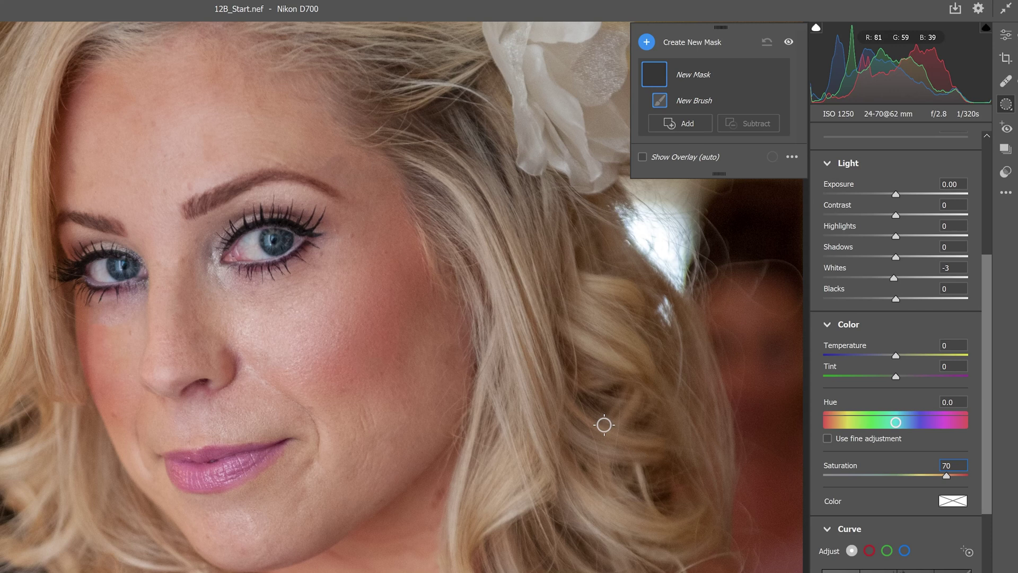
# Step: Paint both irises into the brush mask and rename it 'Eye Irises'
pyautogui.click(279, 240)
pyautogui.moveTo(949, 465); pyautogui.dragTo(962, 465)
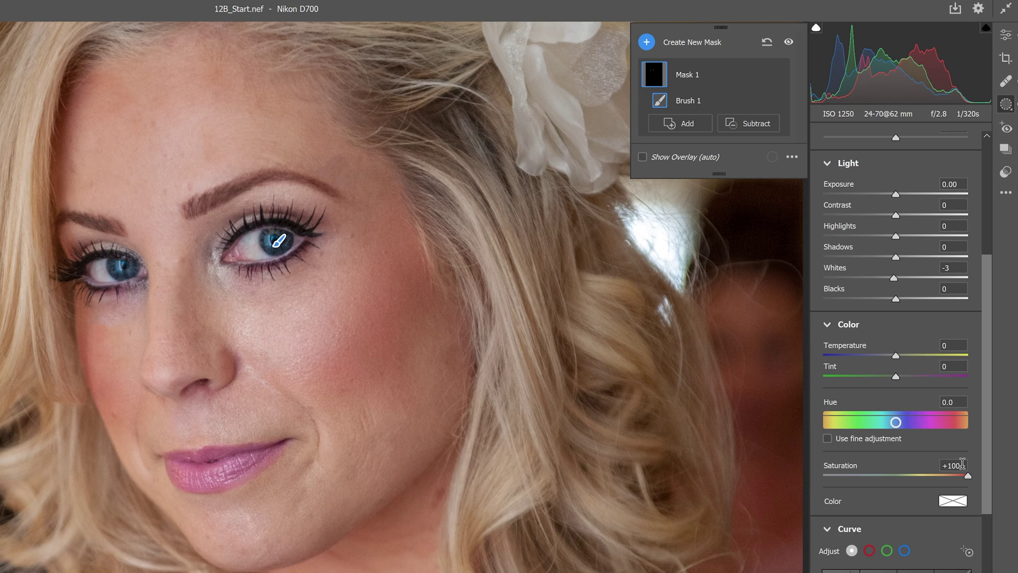
pyautogui.moveTo(659, 82)
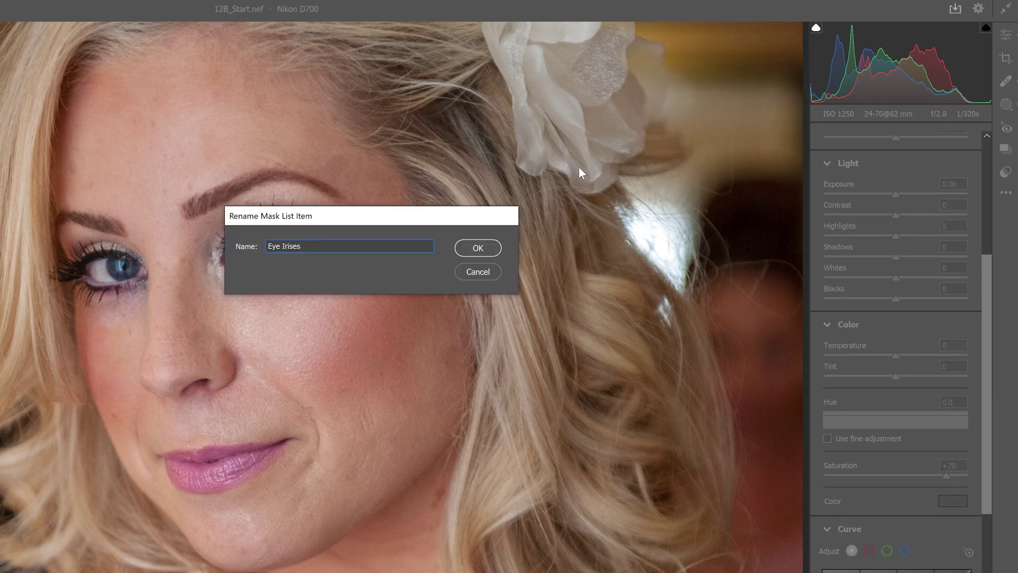
pyautogui.click(491, 252)
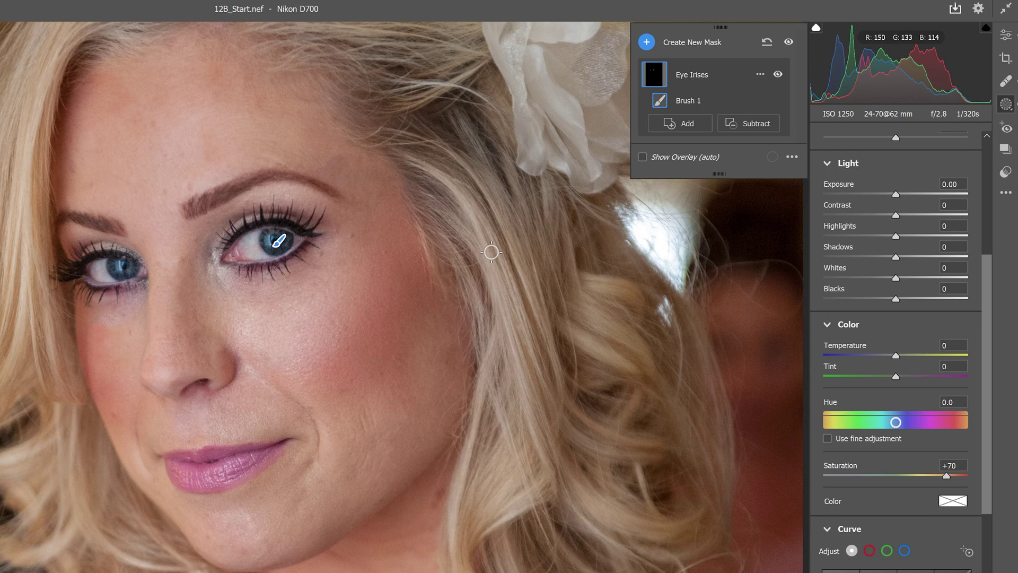
# Step: Add a second brush mask, paint the outer and inner eye corners, and open its rename dialog
pyautogui.hotkey('shift', 'k')
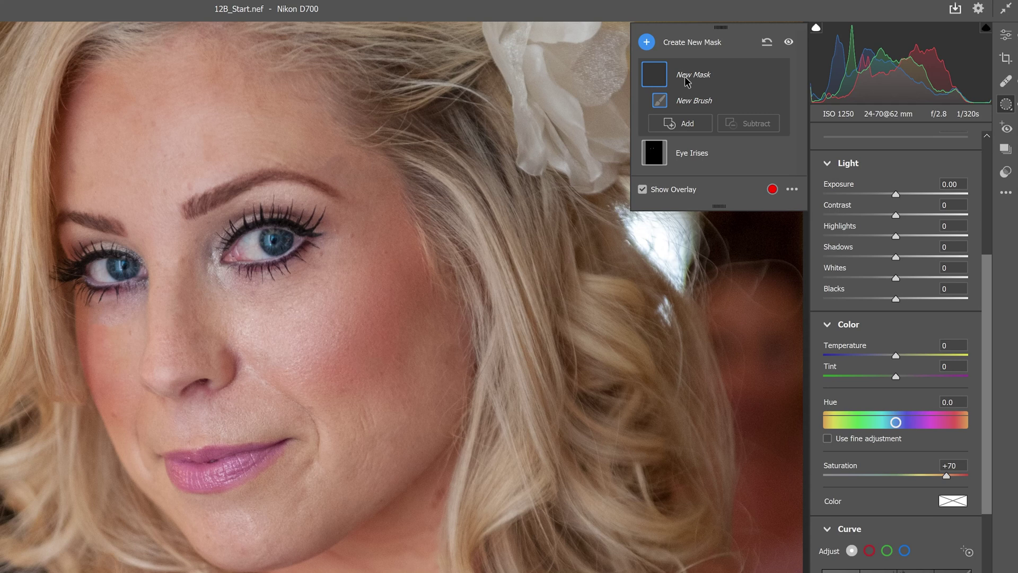
pyautogui.moveTo(312, 242); pyautogui.dragTo(299, 229)
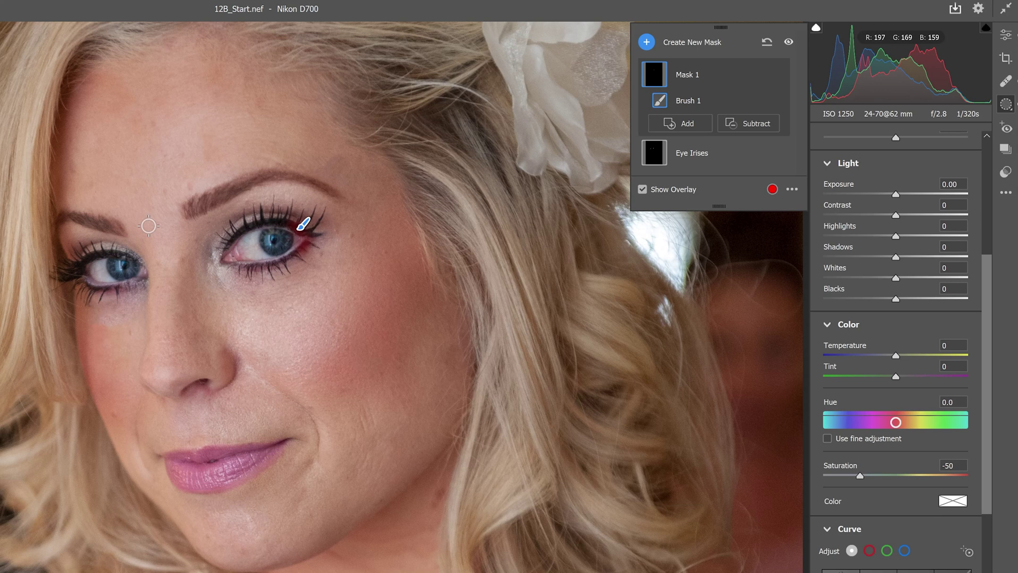
pyautogui.moveTo(149, 226); pyautogui.dragTo(151, 320)
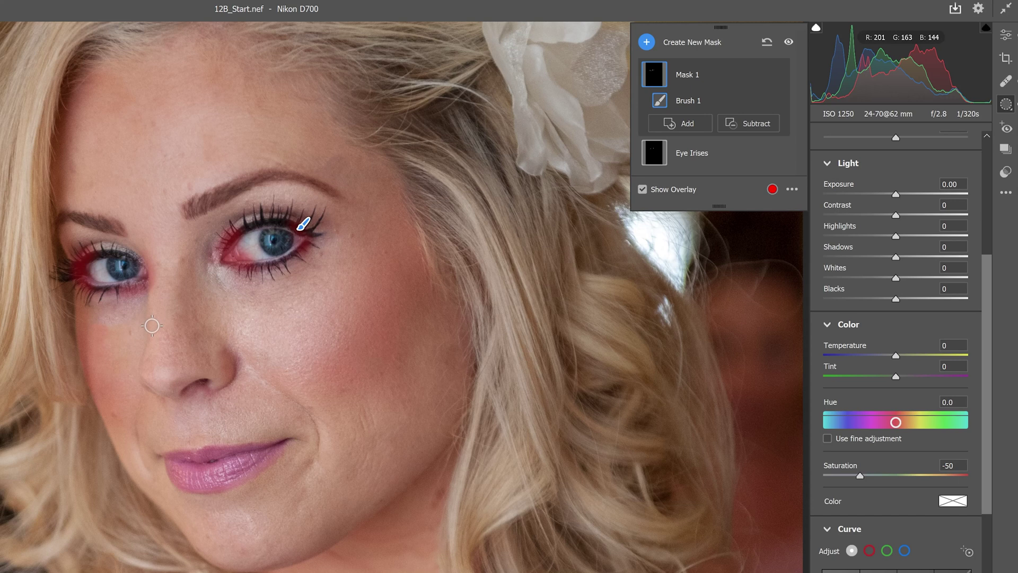
pyautogui.doubleClick(688, 74)
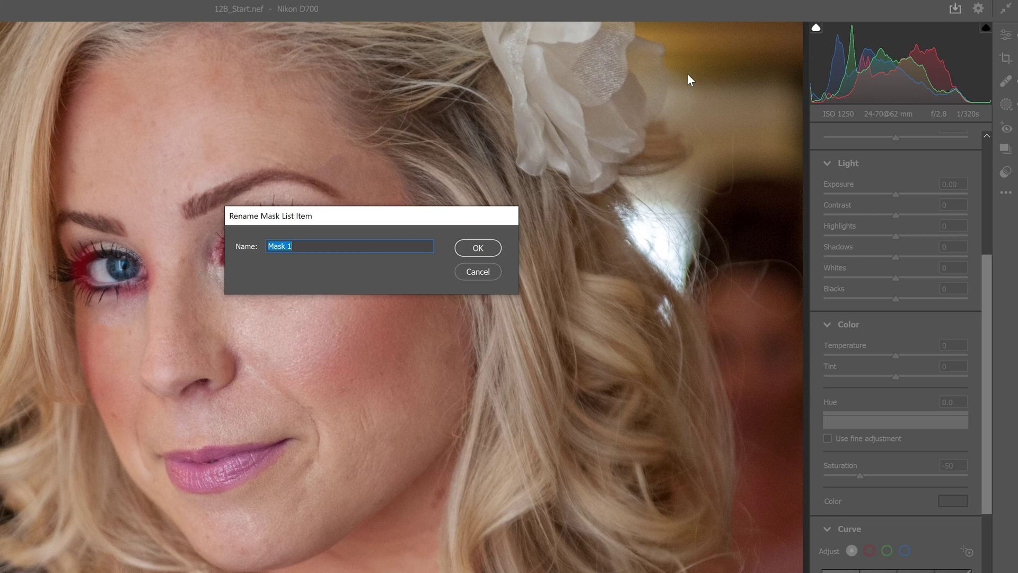
# Step: Name the corner mask 'Eye Corners', then start a new brush mask for the eye whites
pyautogui.write('Eye Corners')
pyautogui.press('Return')
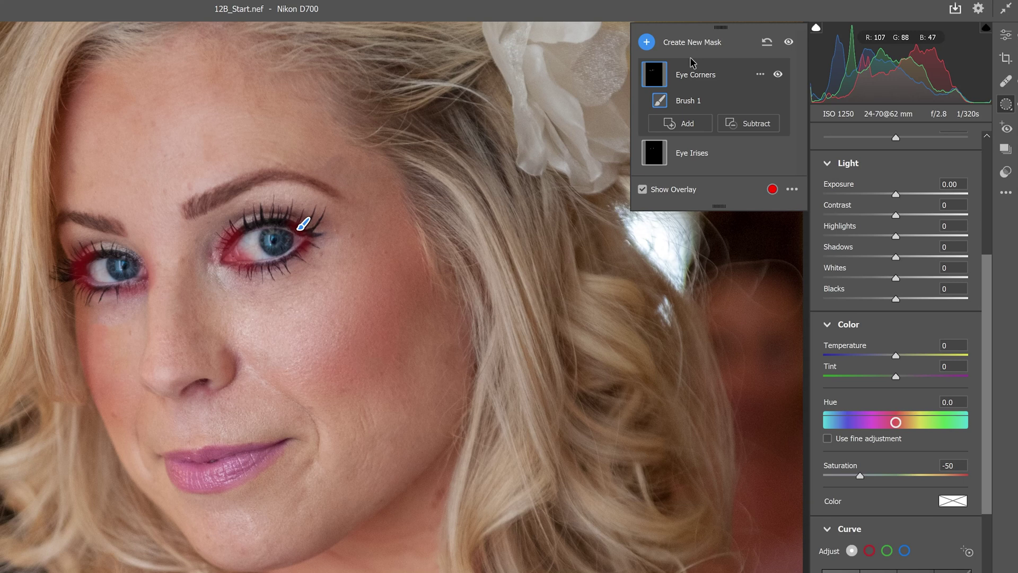
pyautogui.press('k')
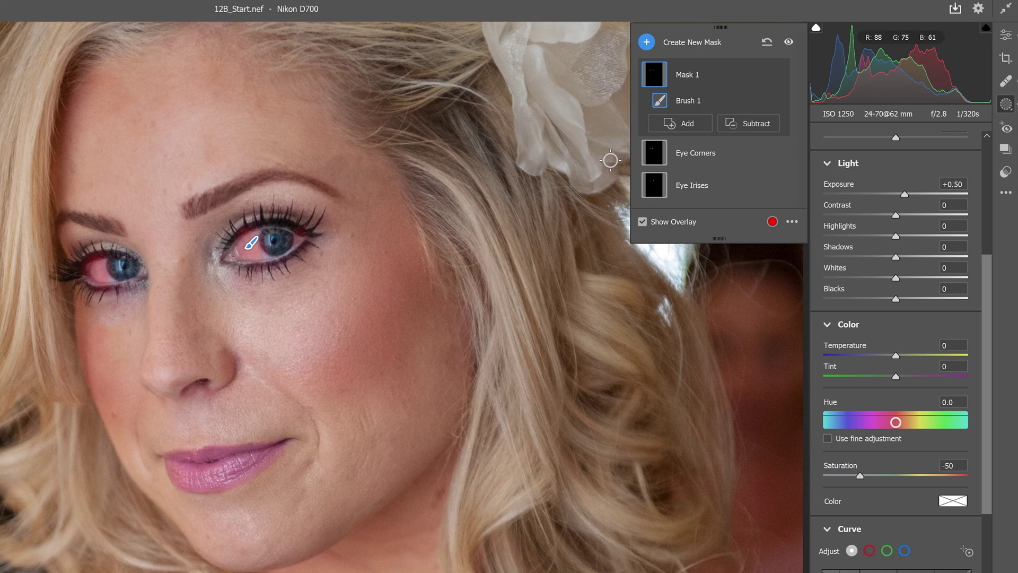
pyautogui.doubleClick(690, 75)
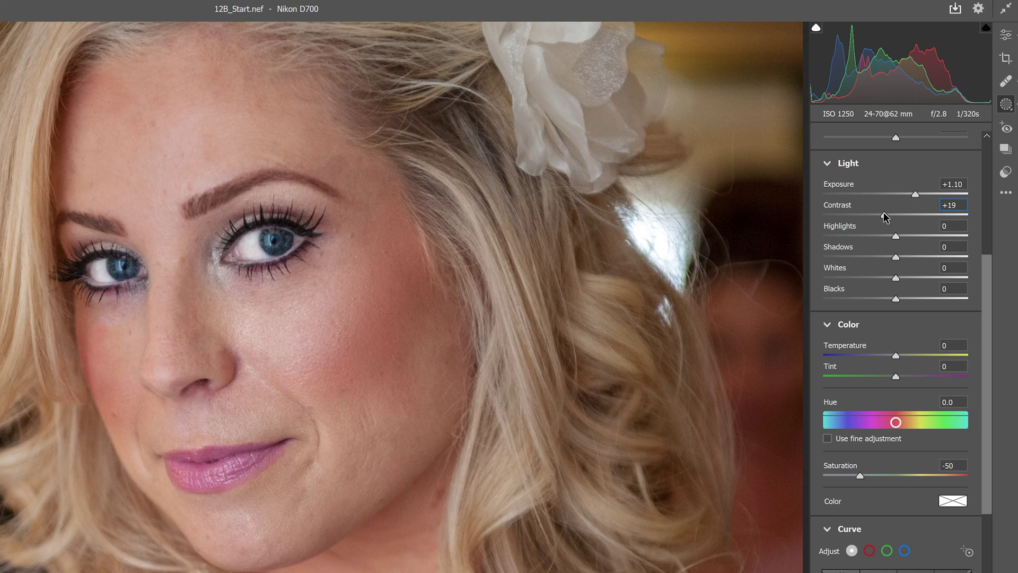
# Step: Create a person mask of the bride limited to Face Skin and Body Skin
pyautogui.click(1006, 82)
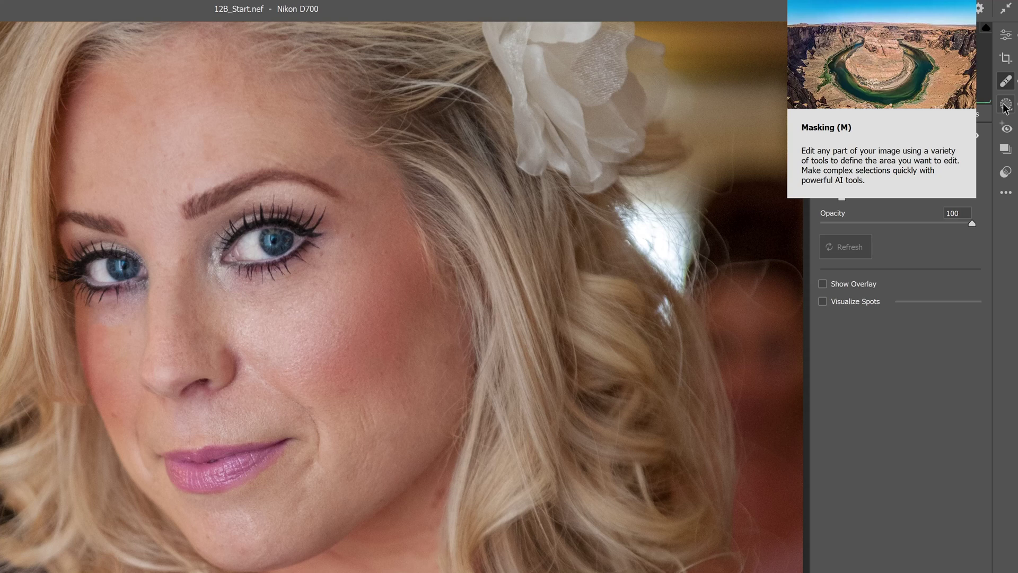
pyautogui.click(1006, 104)
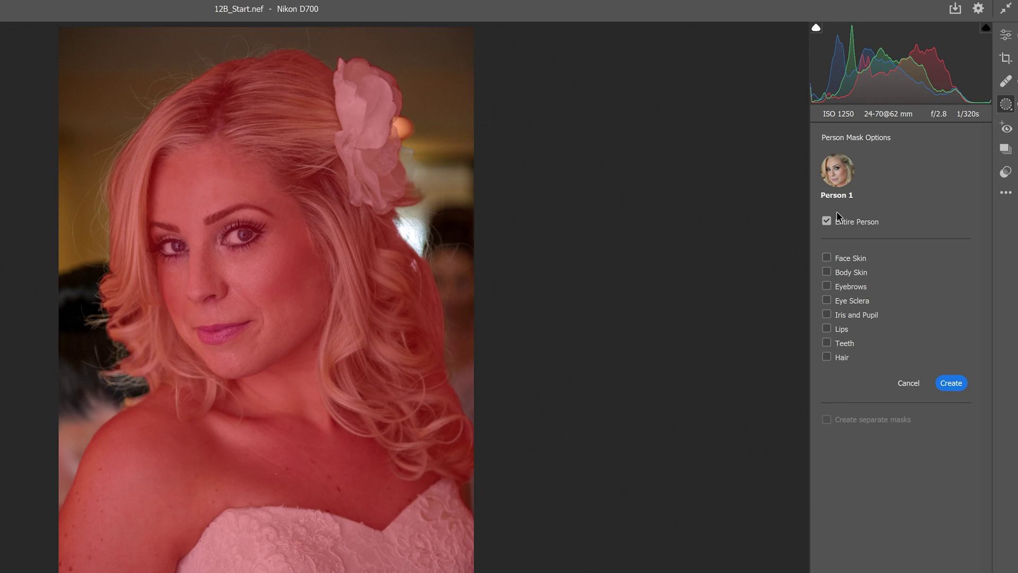
pyautogui.click(848, 258)
pyautogui.click(850, 272)
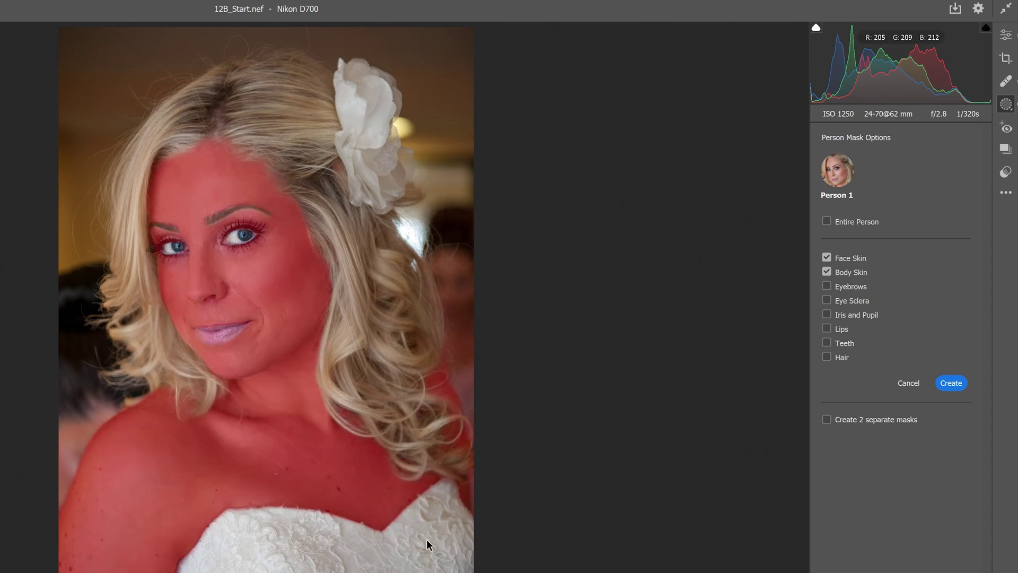
pyautogui.click(956, 383)
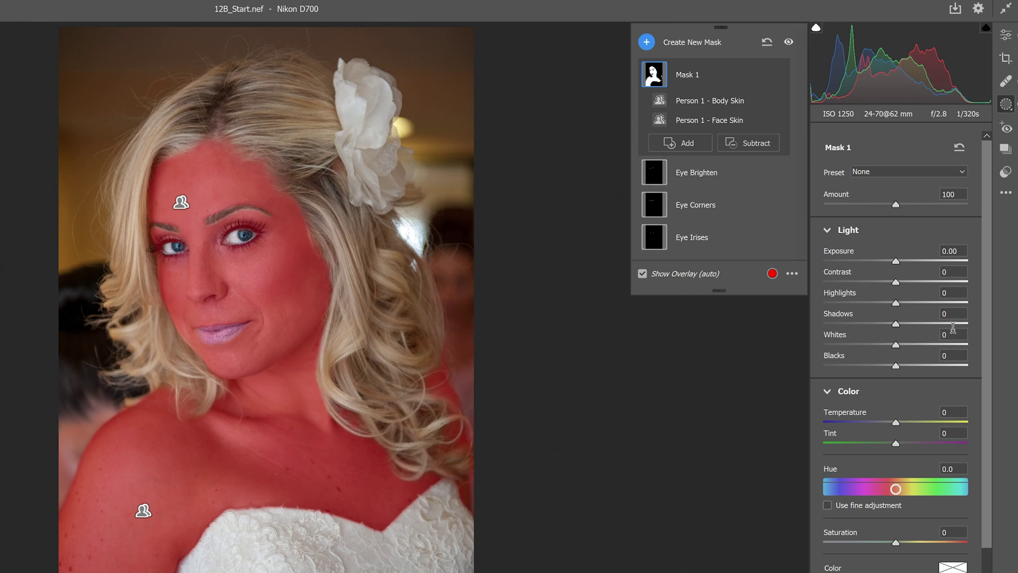
# Step: Collapse Light and Color, then try skin Texture values from -100 to near neutral
pyautogui.click(829, 230)
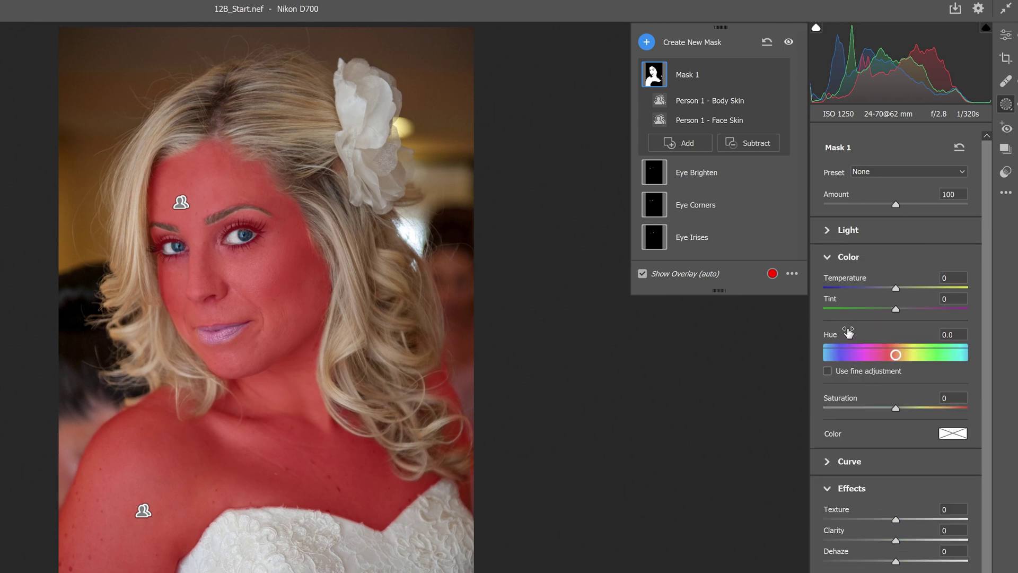
pyautogui.click(829, 260)
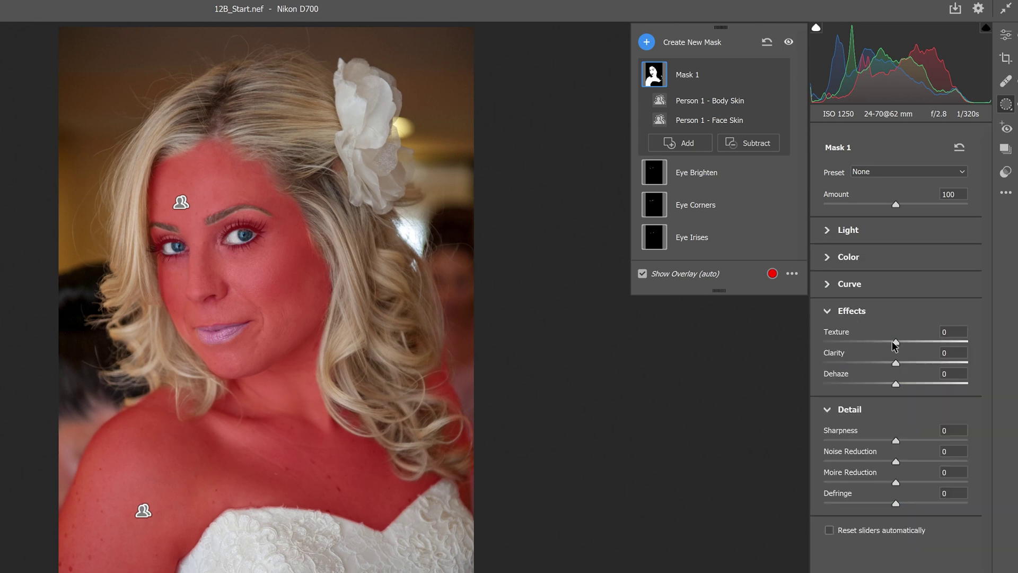
pyautogui.moveTo(895, 343); pyautogui.dragTo(739, 337)
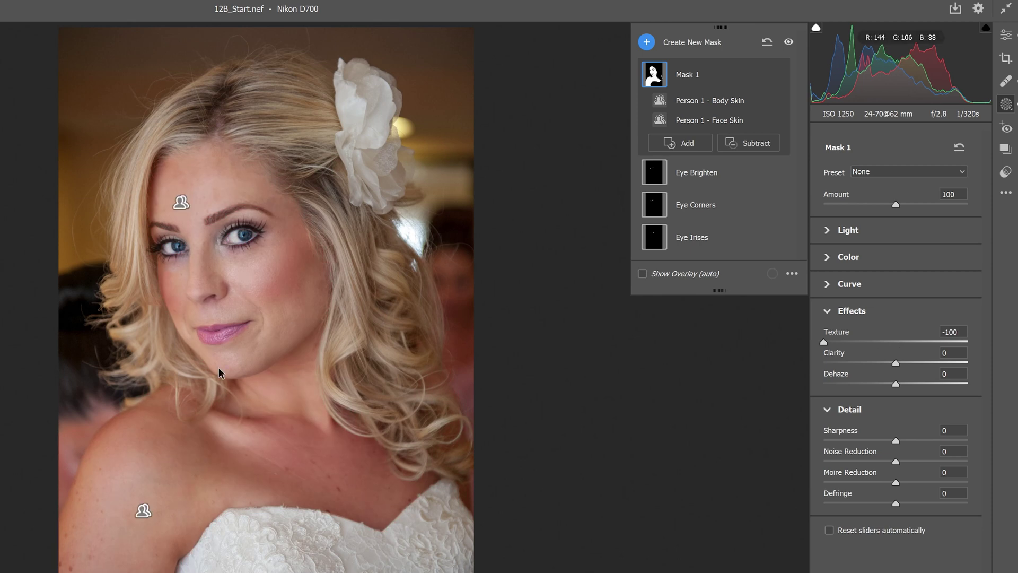
pyautogui.click(898, 342)
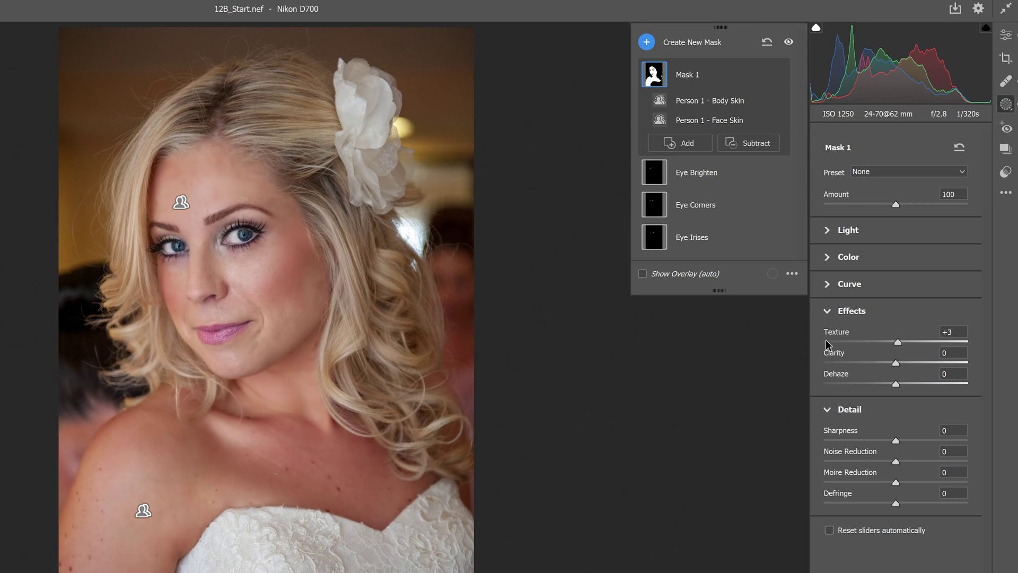
pyautogui.click(826, 342)
pyautogui.click(878, 342)
# Step: Settle the skin mask's Texture at -30 after comparing it with +100
pyautogui.click(957, 332)
pyautogui.write('-30')
pyautogui.write('100')
pyautogui.press('Return')
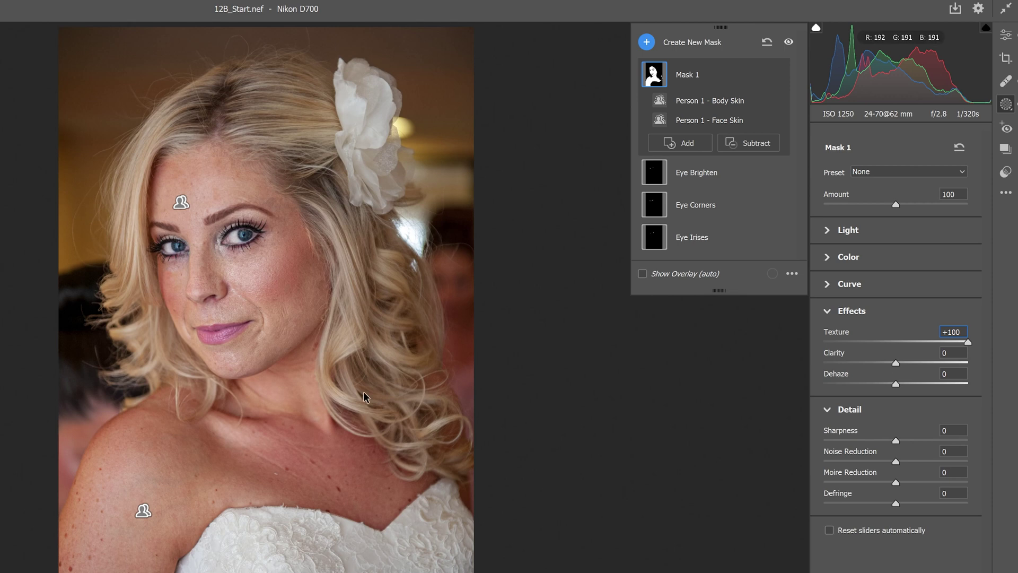
pyautogui.click(869, 342)
pyautogui.click(958, 332)
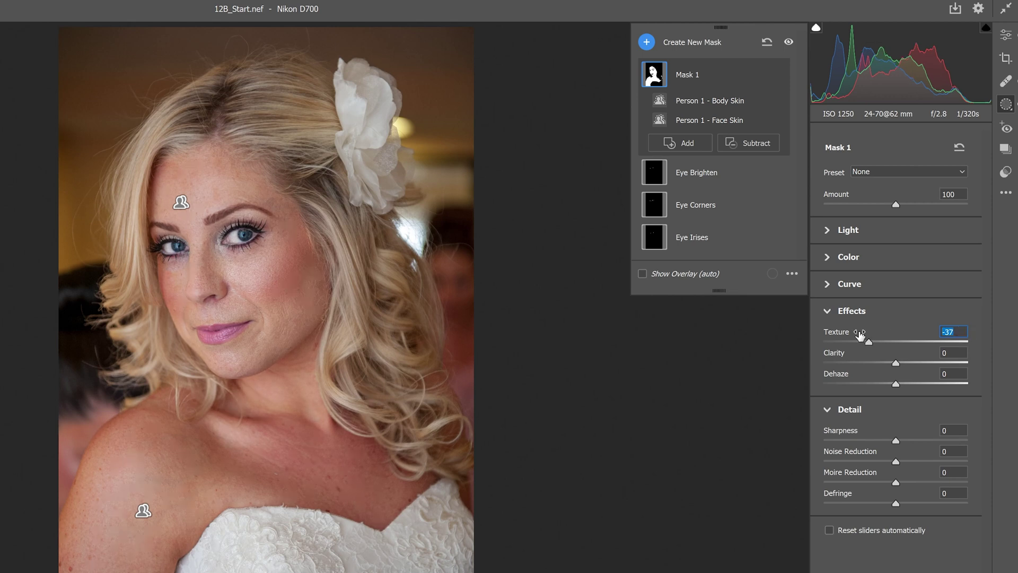
pyautogui.moveTo(860, 336); pyautogui.dragTo(863, 336)
# Step: Rename Mask 1 to 'Skin' and return to the main Edit panel
pyautogui.doubleClick(686, 75)
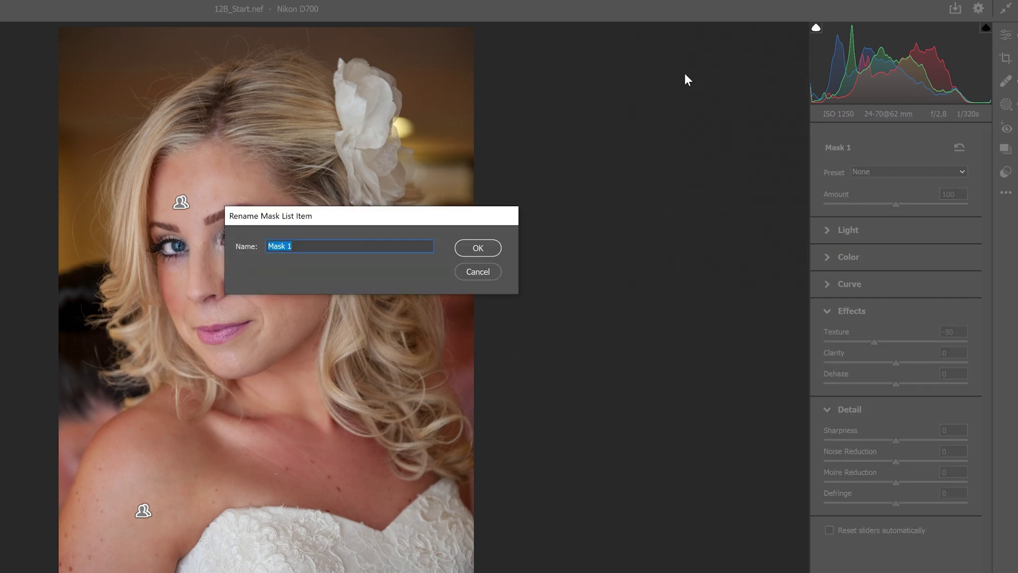
pyautogui.write('Skin')
pyautogui.click(478, 249)
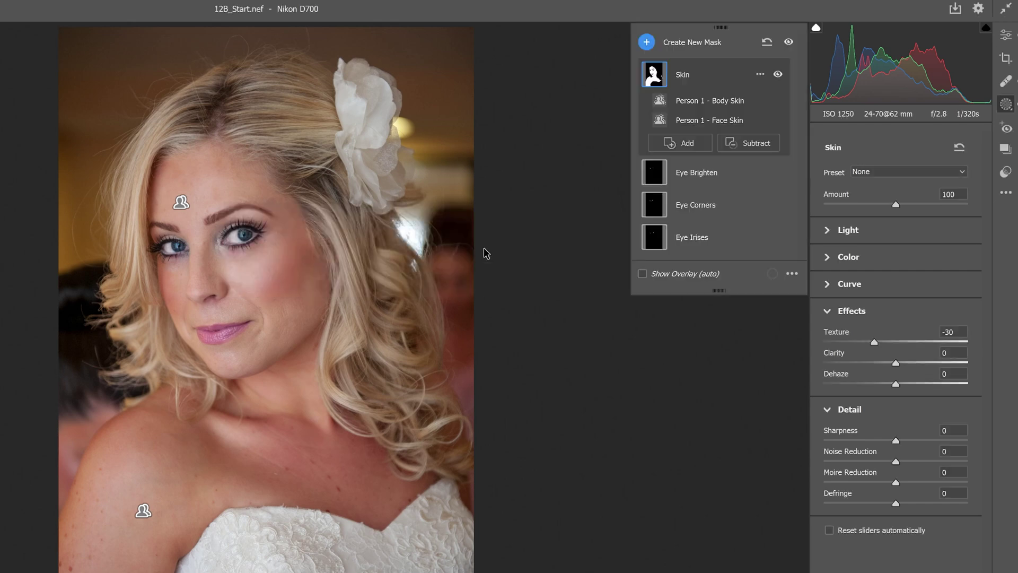
pyautogui.press('e')
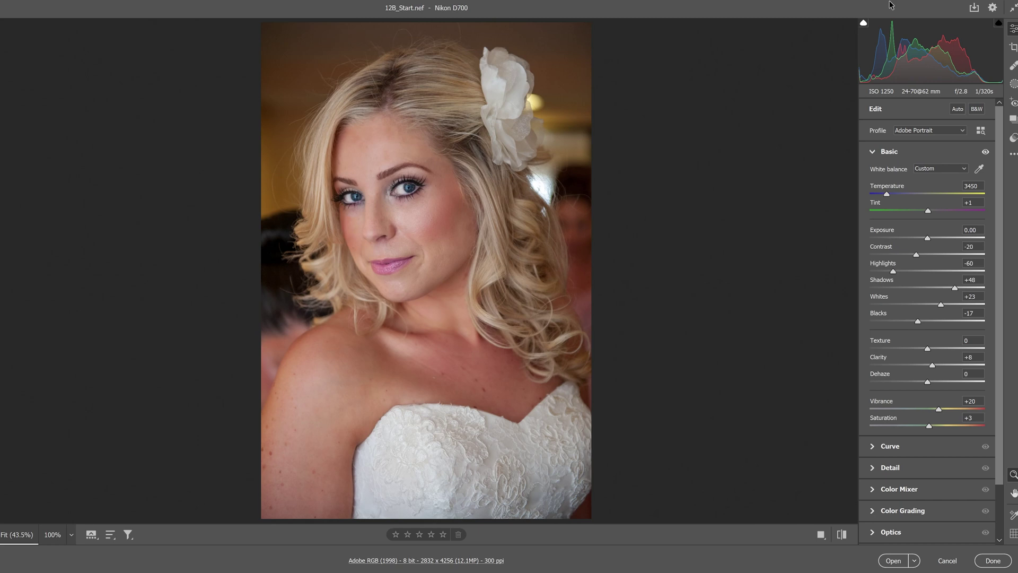